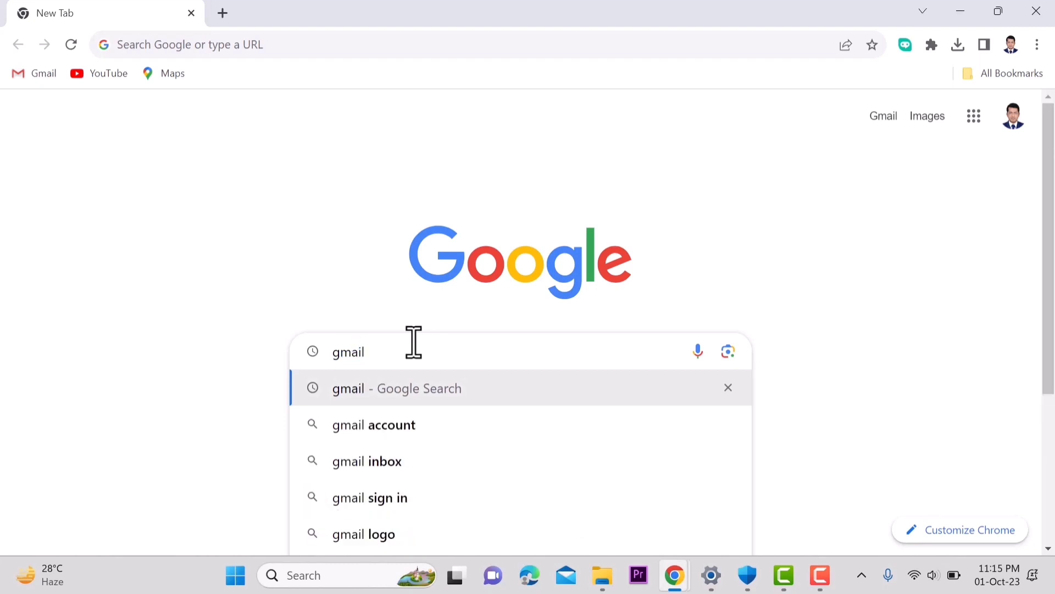
Step: Search Google for 'gmail' and open the Gmail inbox from the results
key("Return")
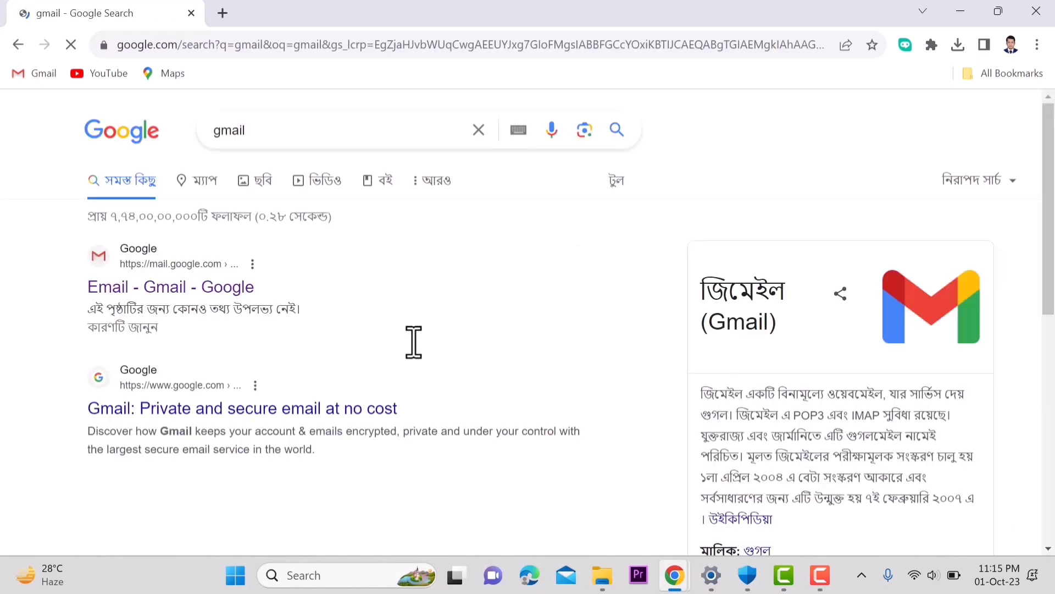
left_click(129, 290)
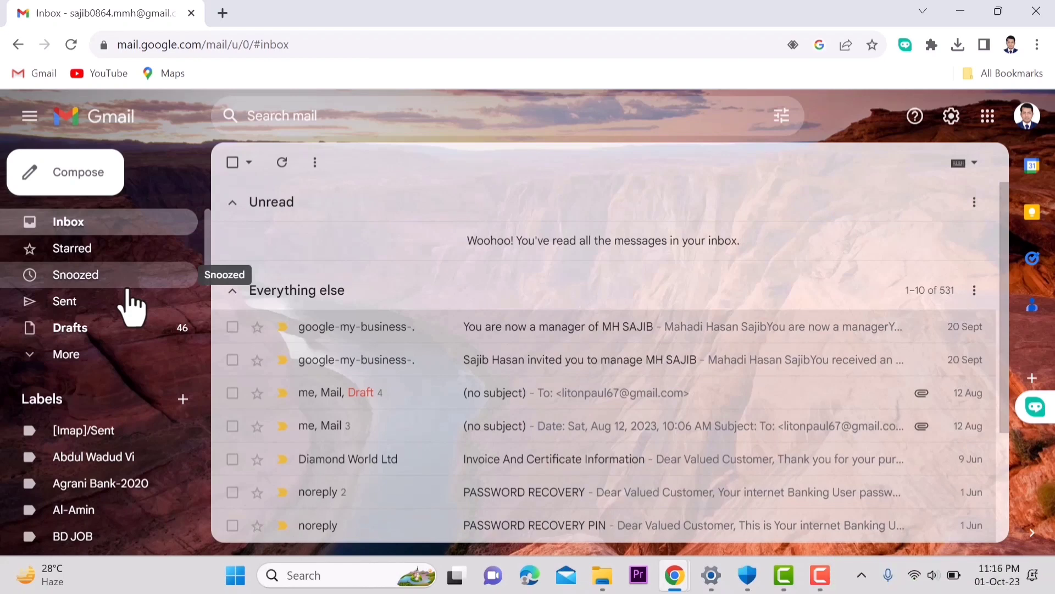
Step: Start a new message addressed to the contact's e-mail address
left_click(98, 182)
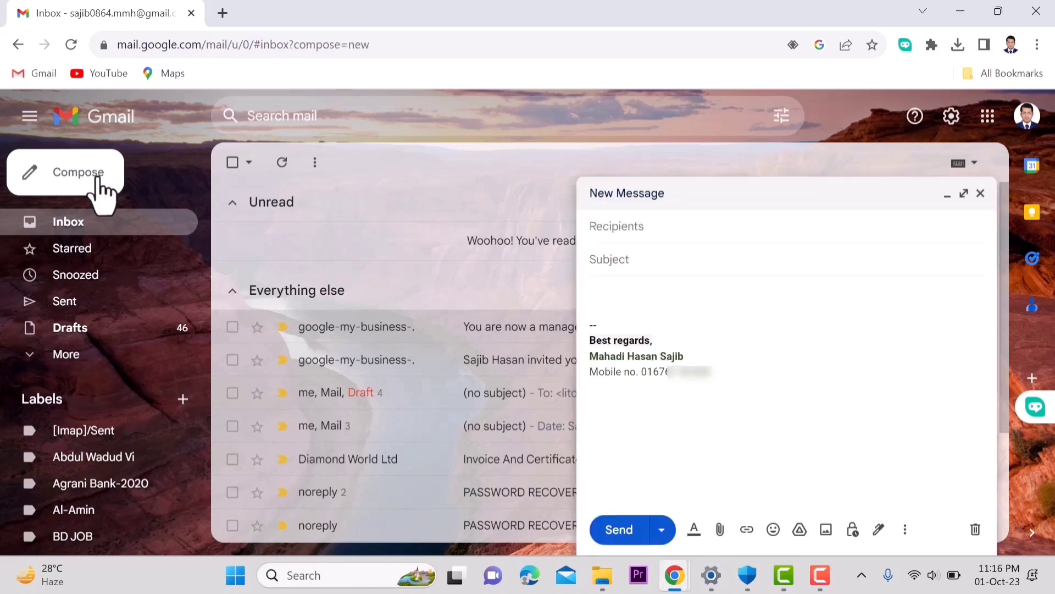
left_click(644, 236)
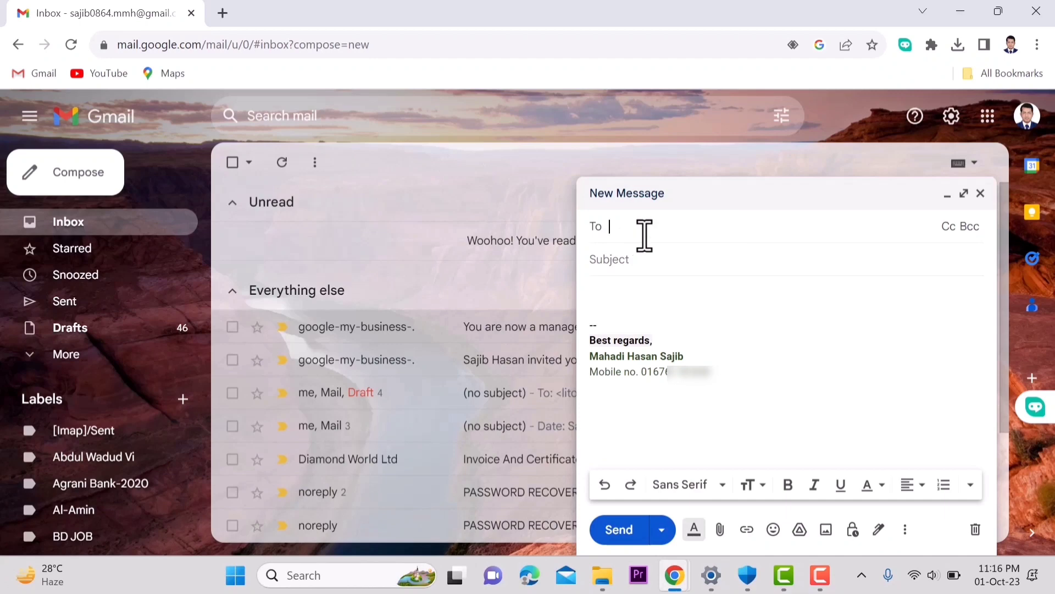
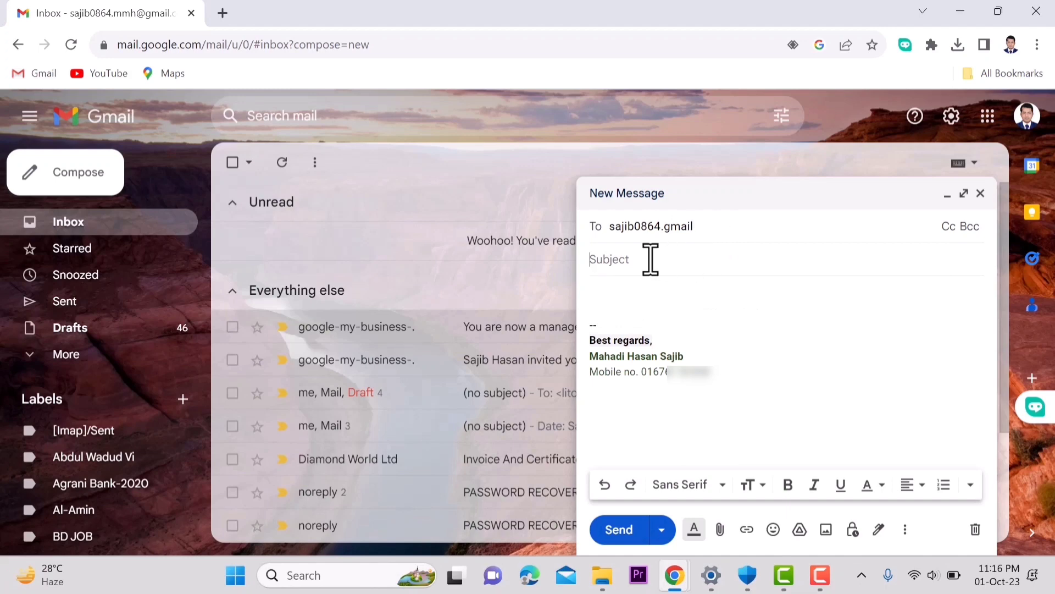
Step: Enter subject 'abcd' and body 'dear sir,' with 'fyi' on the next line
left_click(651, 260)
type("ab")
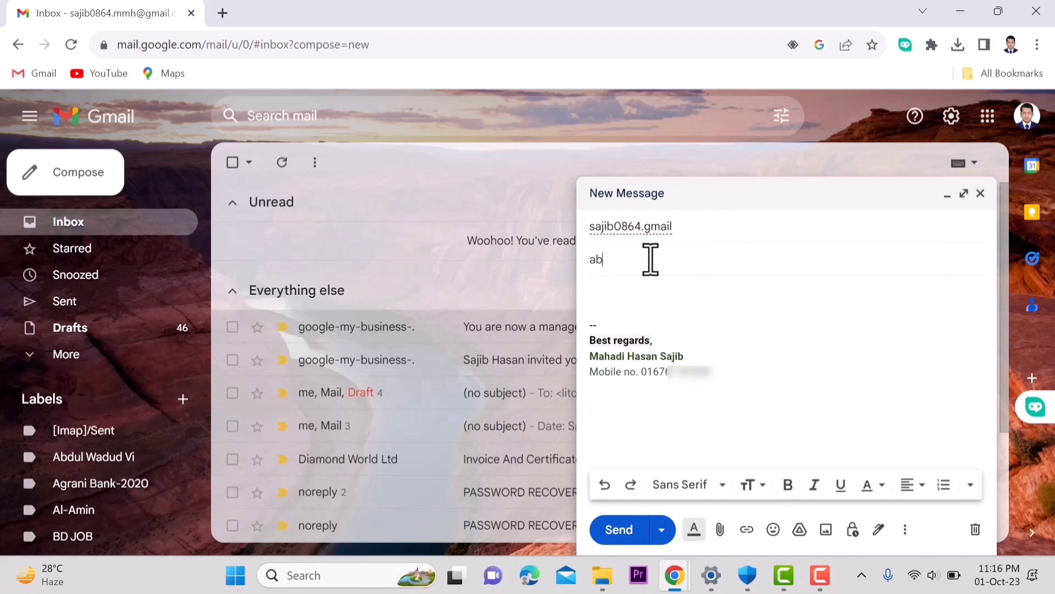
type("cd")
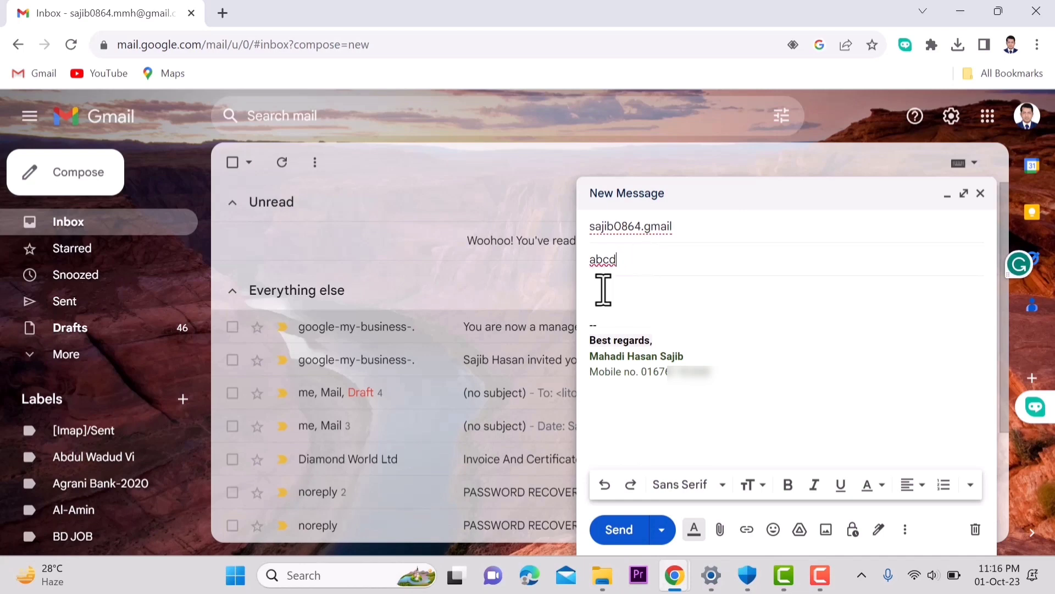
left_click(603, 290)
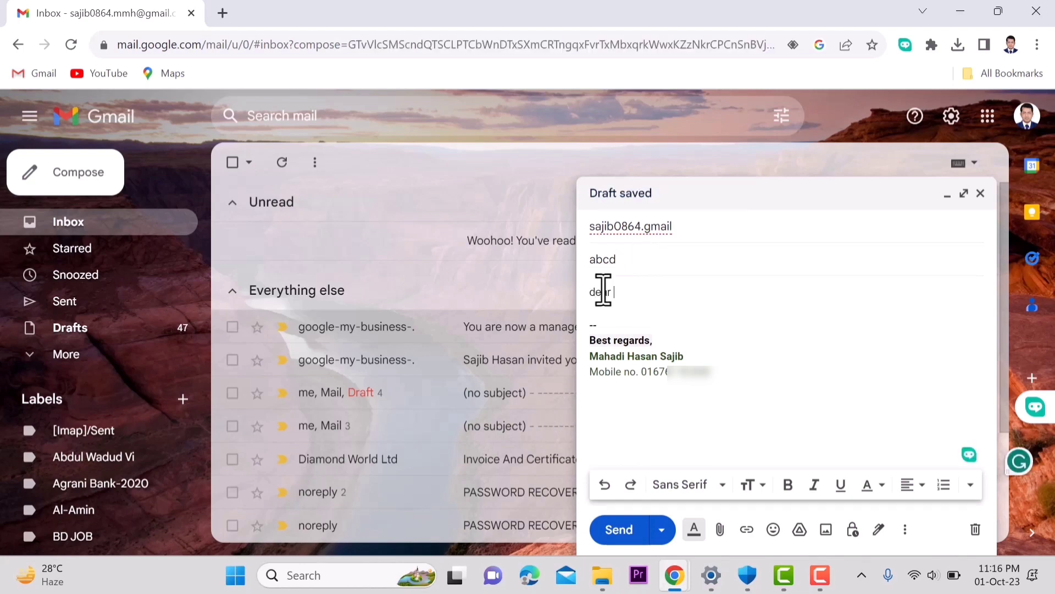
type("dear sir,")
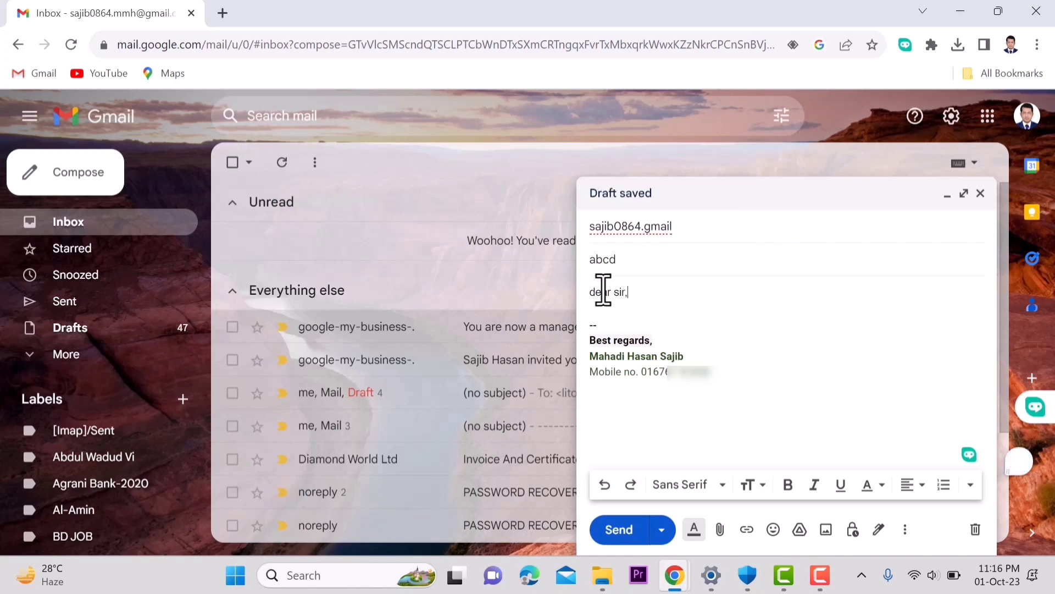
key("Return")
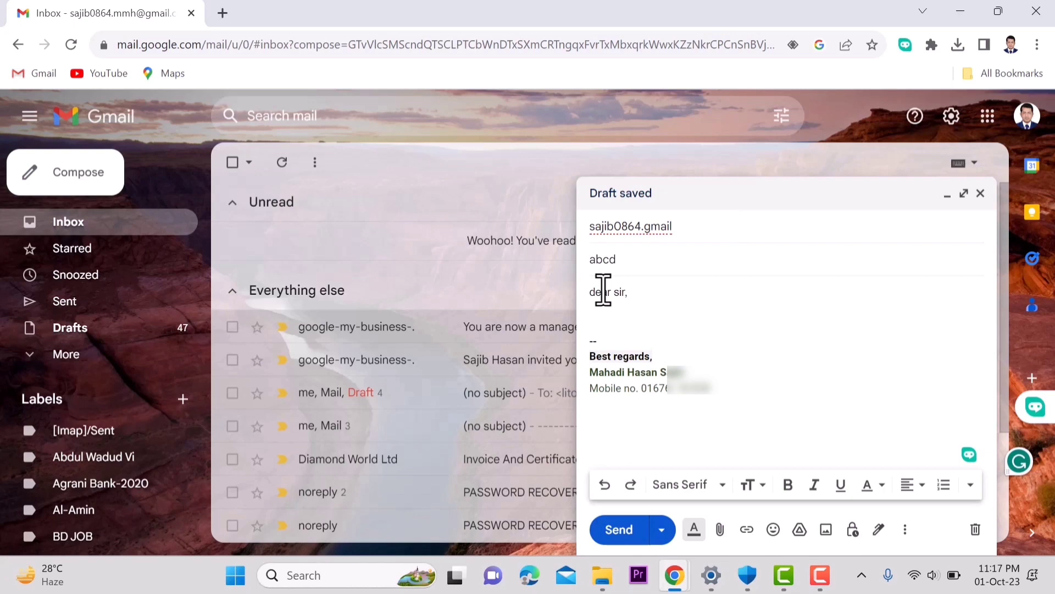
type("fyi")
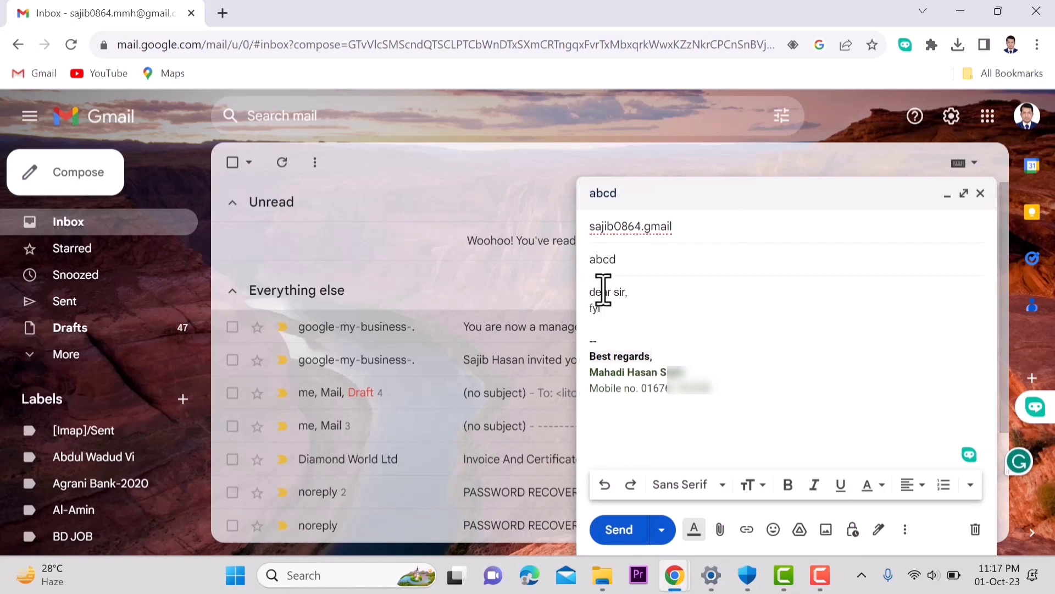
left_click(721, 531)
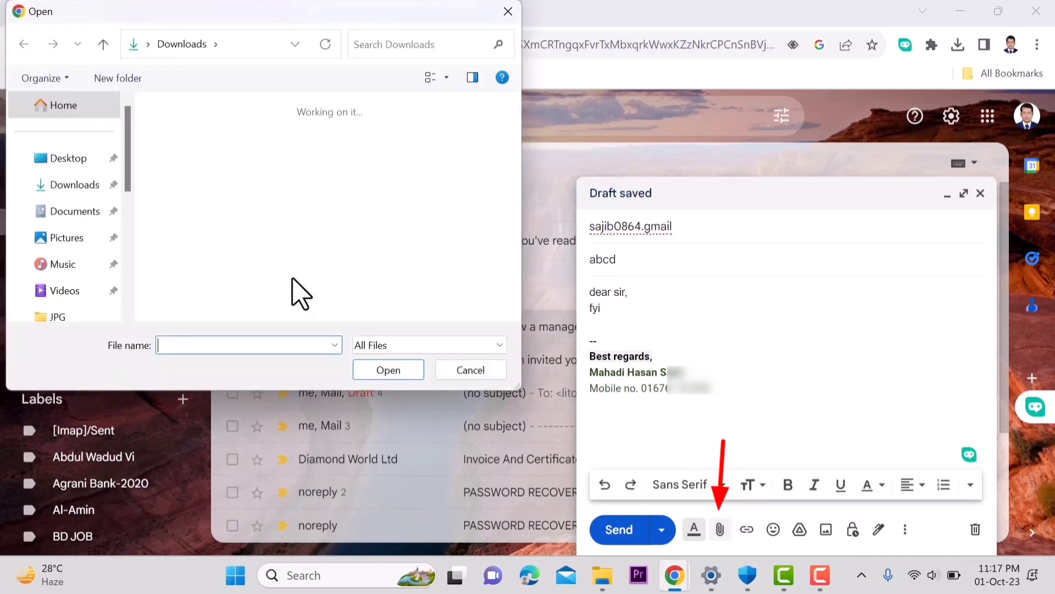
left_click(62, 189)
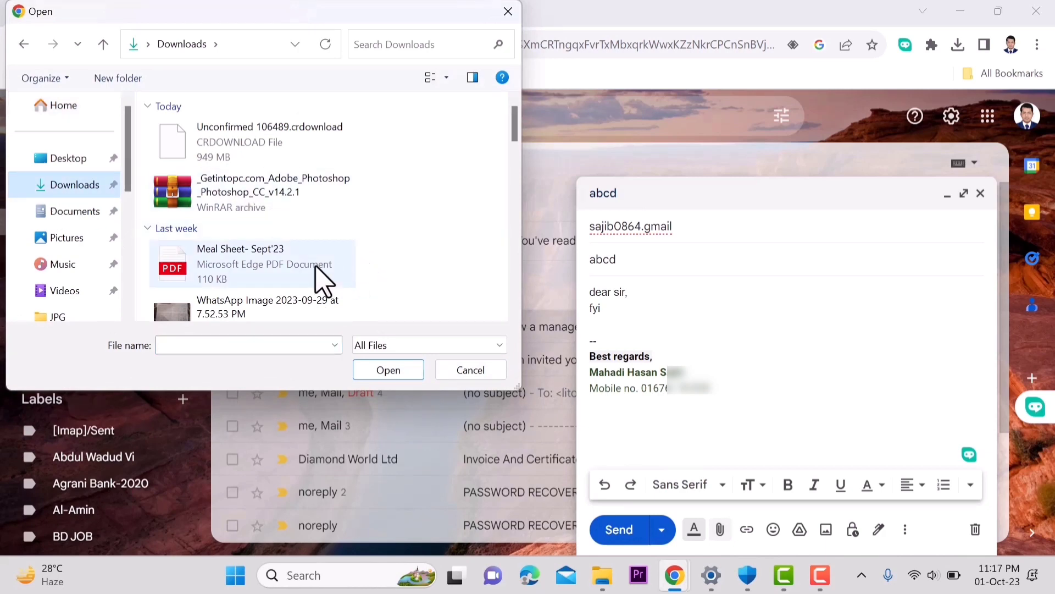
left_click(268, 276)
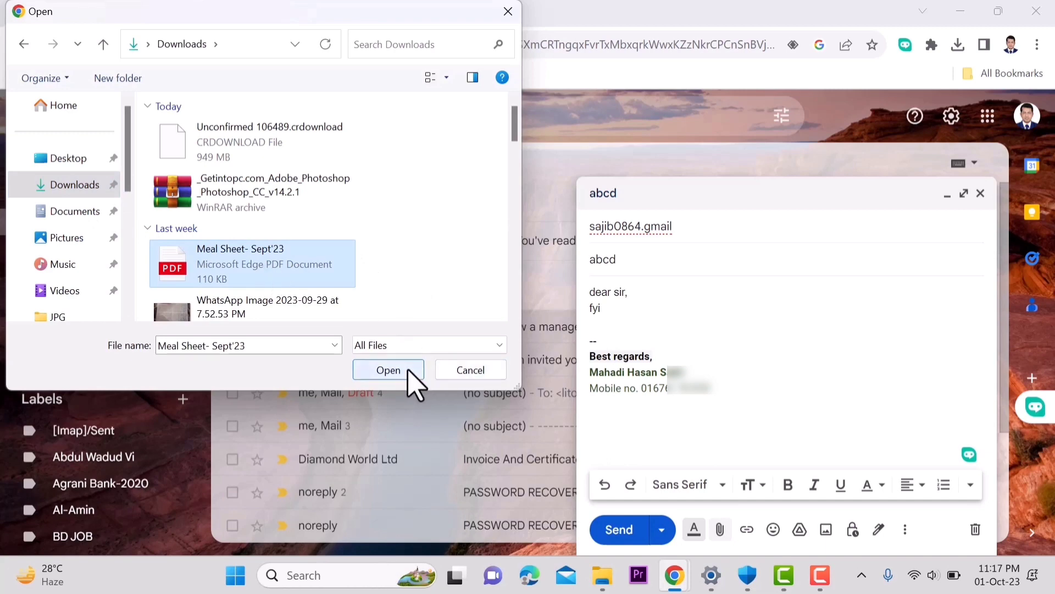
left_click(389, 370)
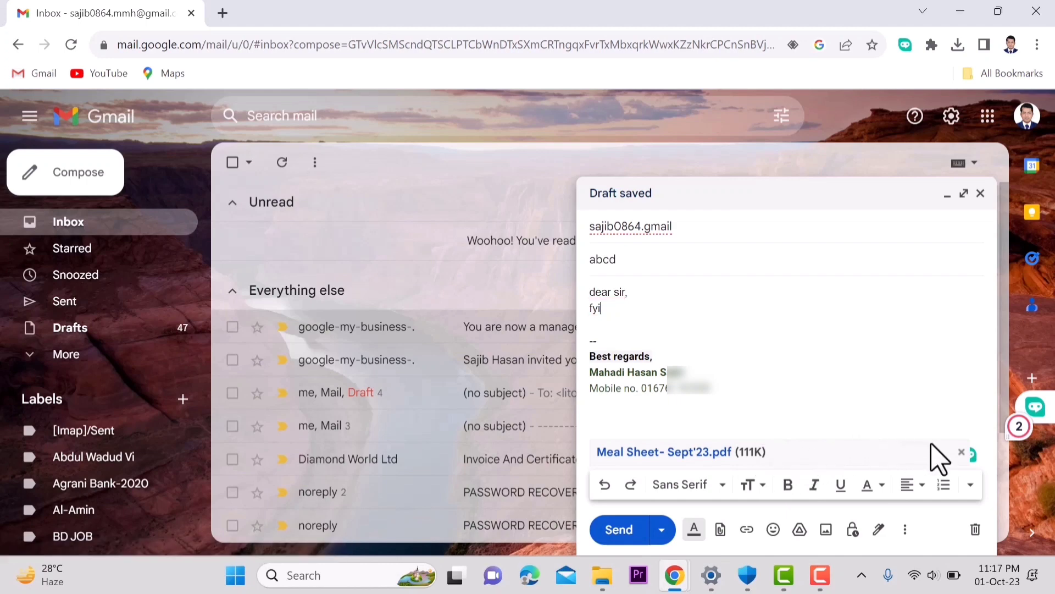
left_click(962, 452)
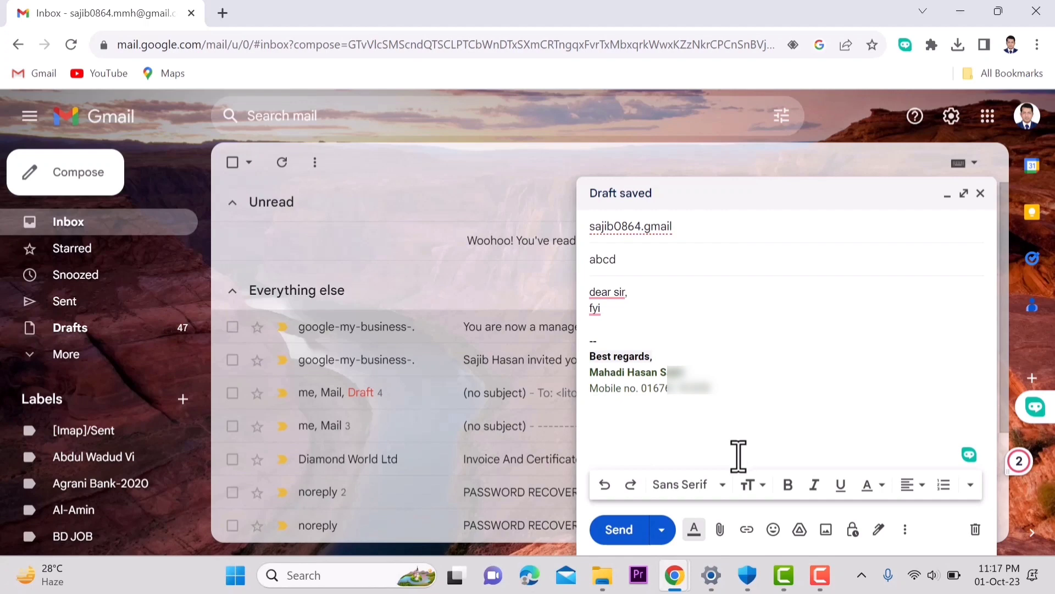
Step: In Gmail's attachment picker, browse into the Screen shot folder, then return to Downloads
left_click(719, 528)
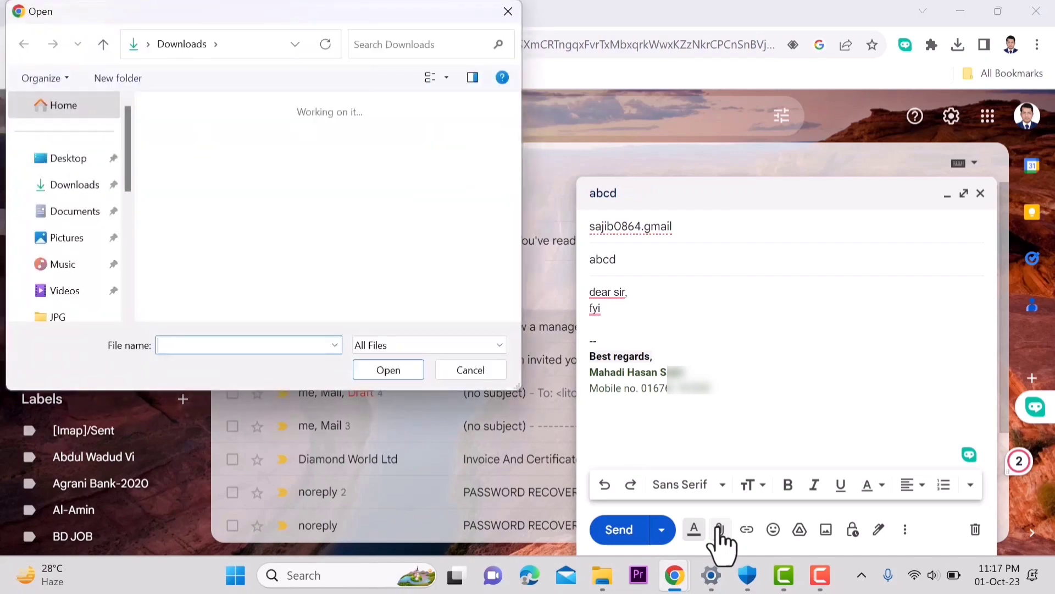
scroll(245, 247, "down", 3)
scroll(240, 237, "down", 5)
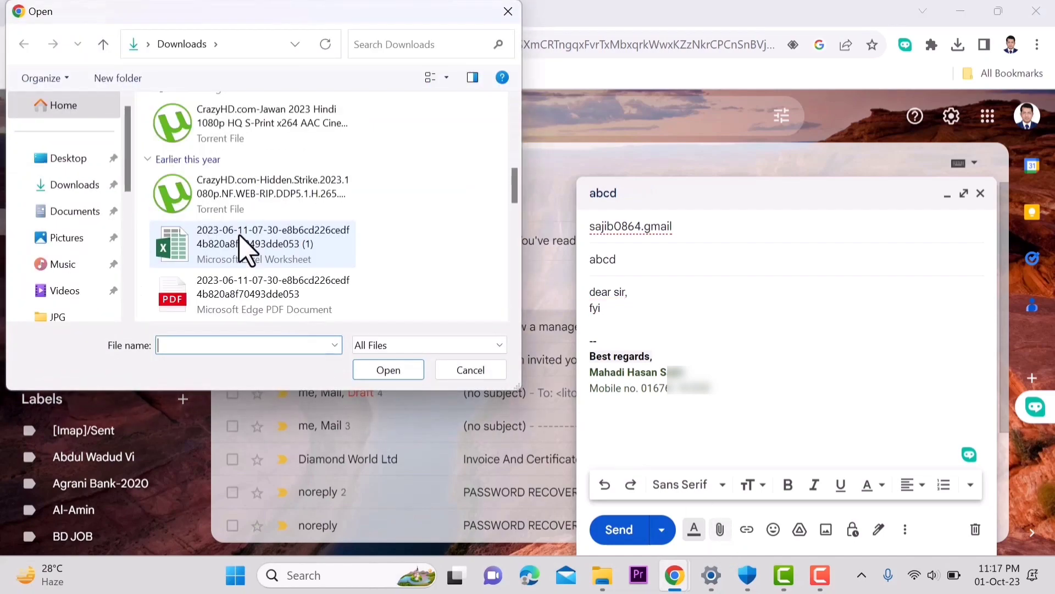
scroll(244, 250, "down", 3)
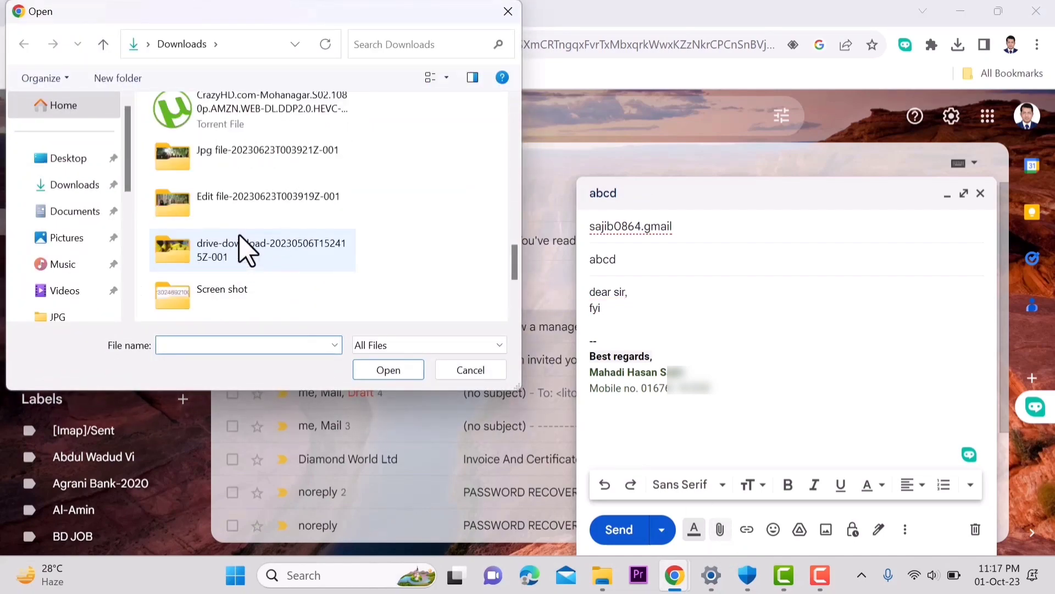
left_click(236, 301)
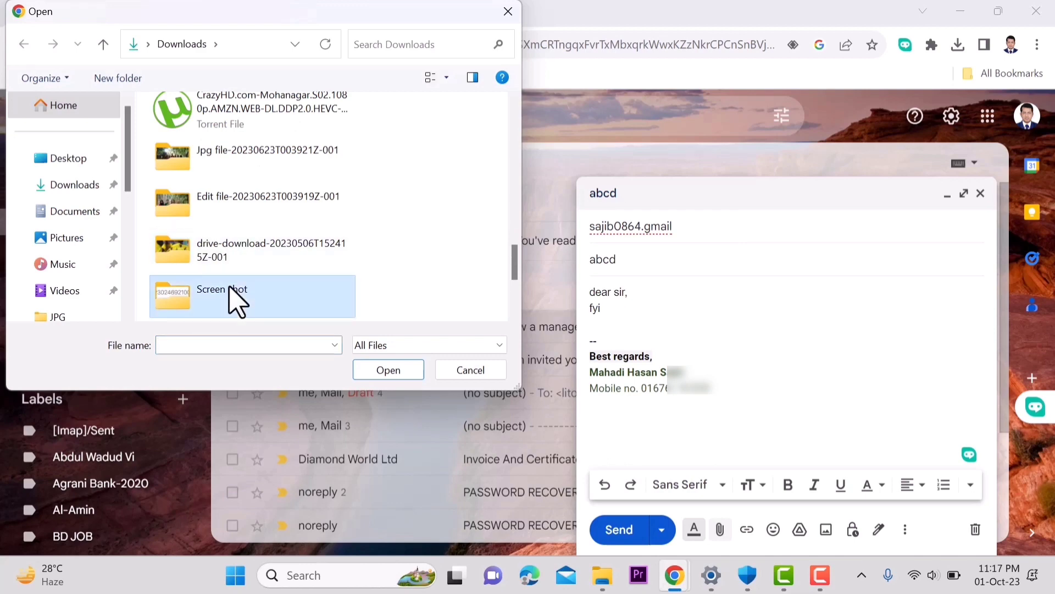
left_click(413, 378)
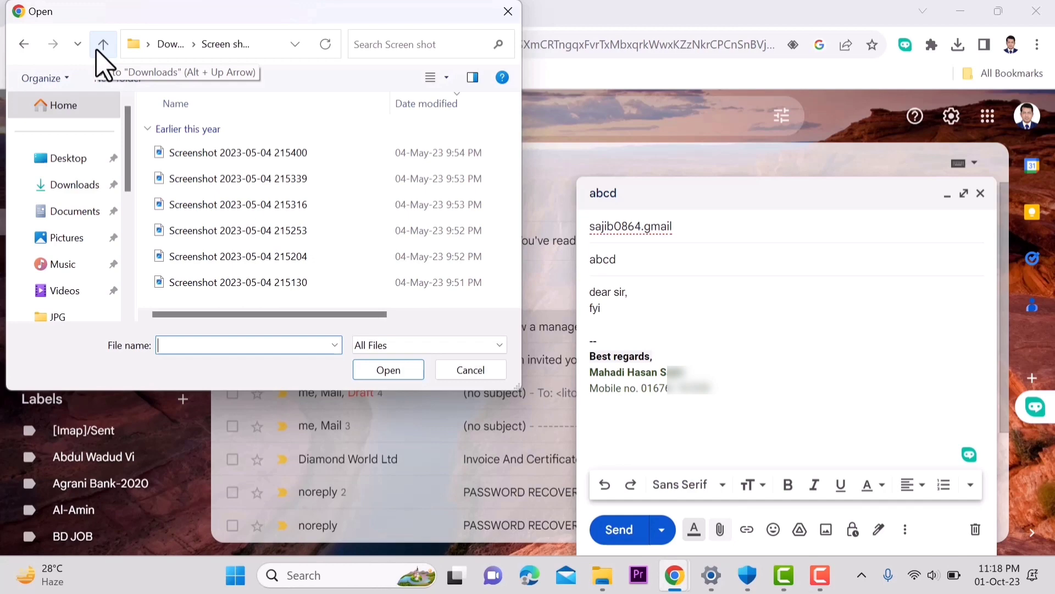
left_click(103, 44)
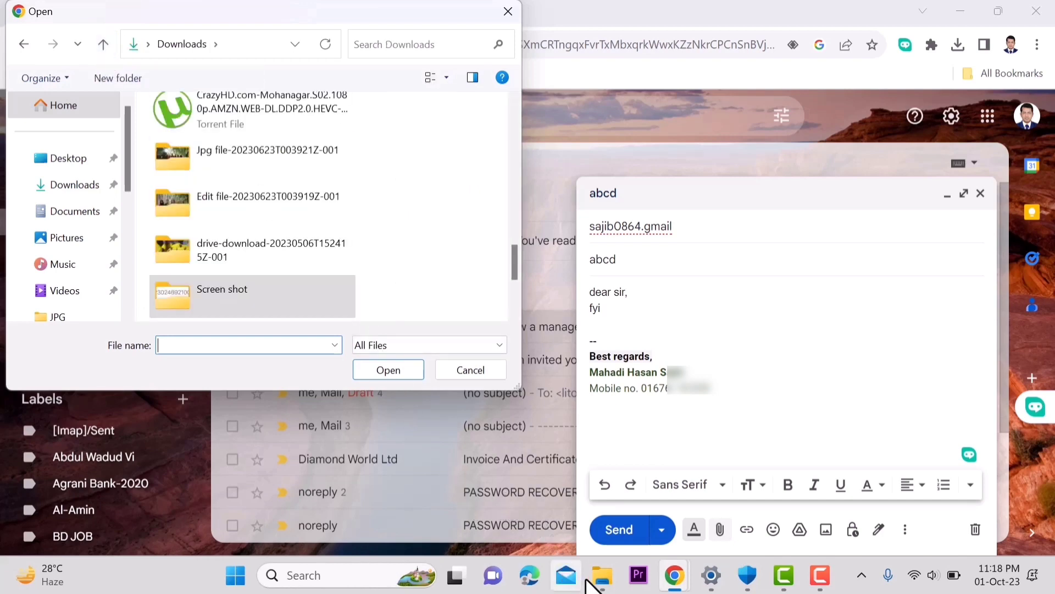
Step: Switch to the File Explorer window showing the Downloads folder
left_click(603, 575)
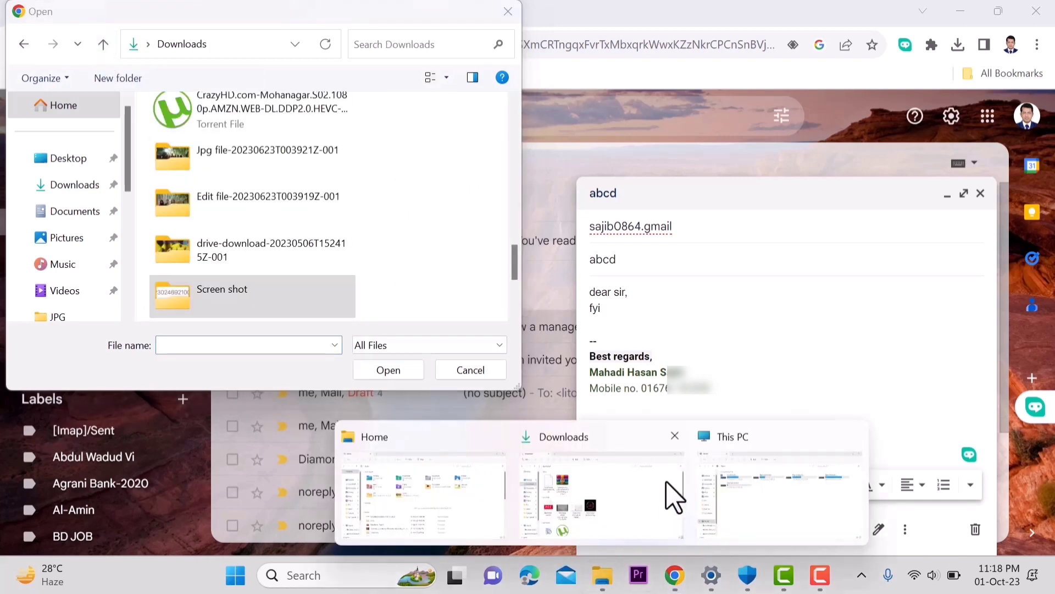
left_click(671, 494)
scroll(434, 388, "down", 1)
scroll(433, 387, "down", 5)
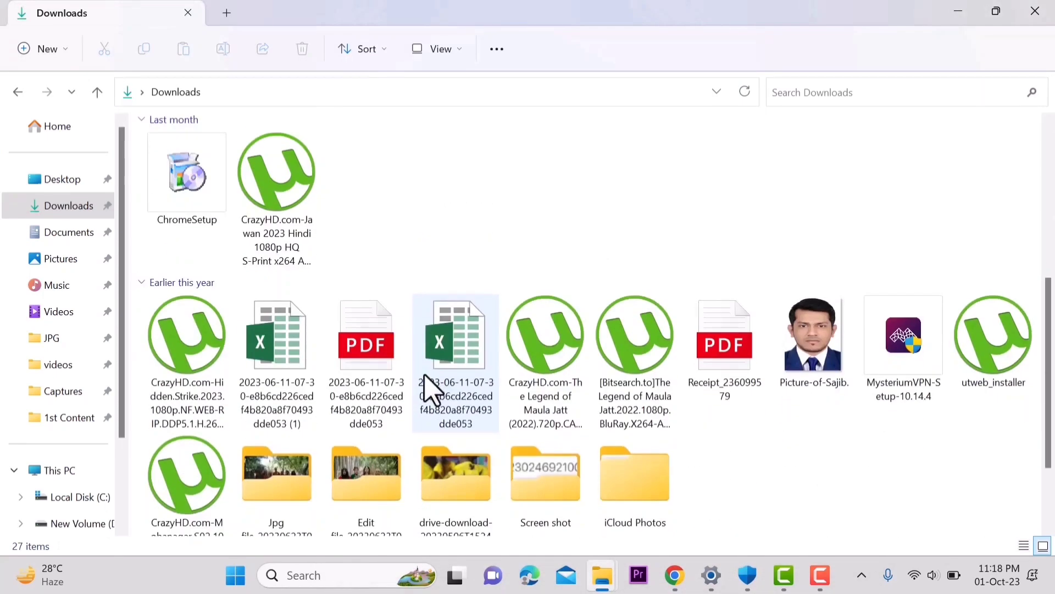
Step: Compress the Screen shot folder into a ZIP archive named abcd in Downloads
left_click(542, 486)
right_click(542, 486)
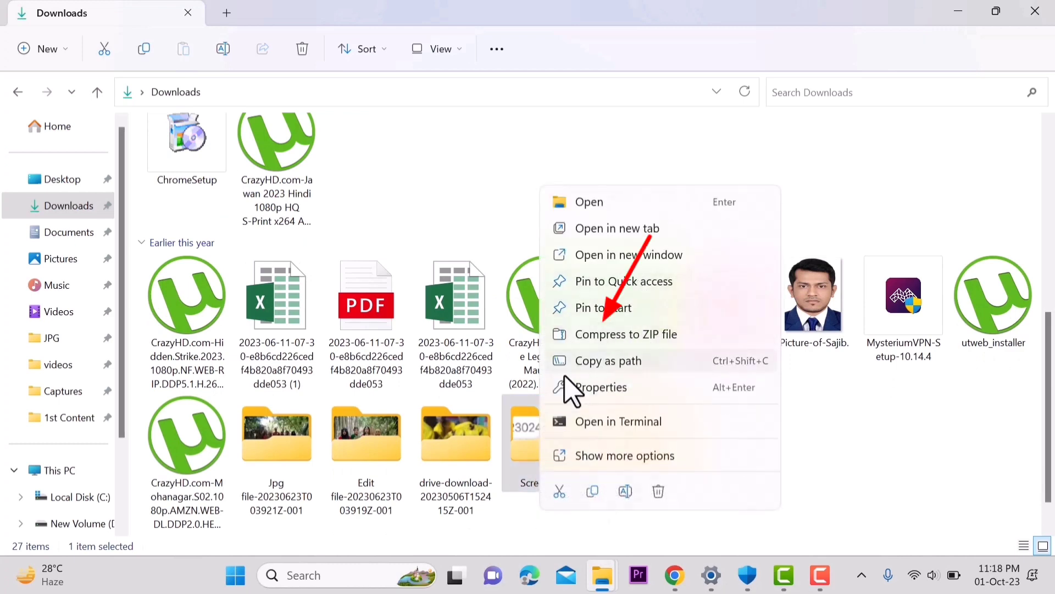
left_click(618, 336)
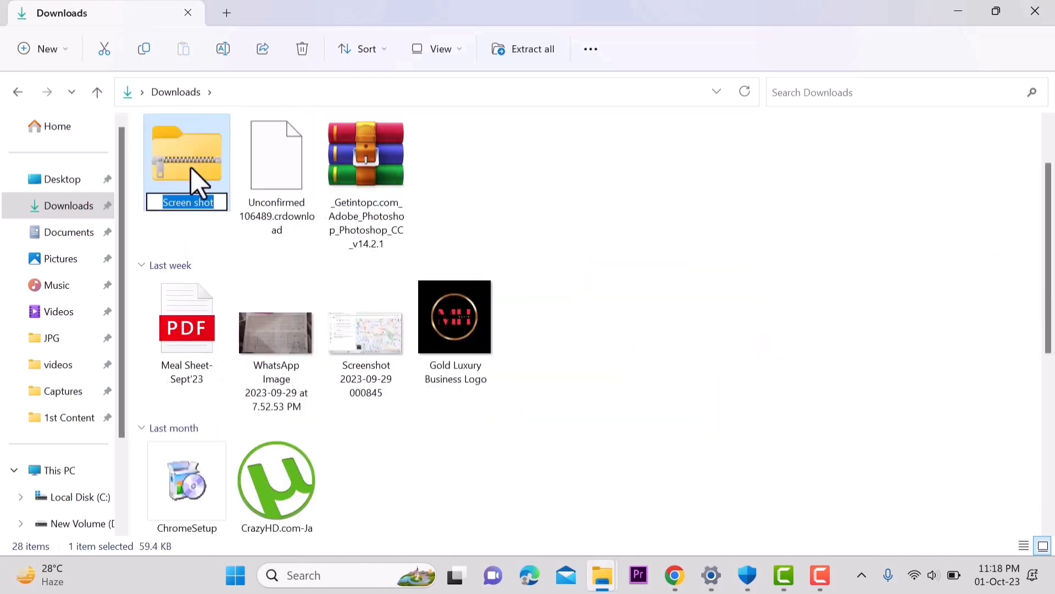
type("abcd")
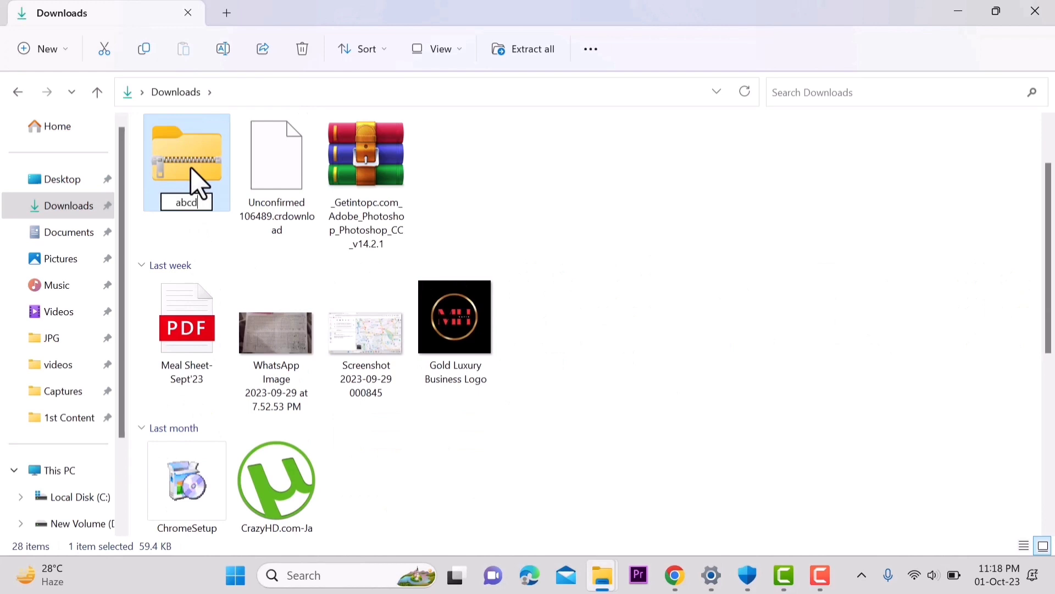
key("Return")
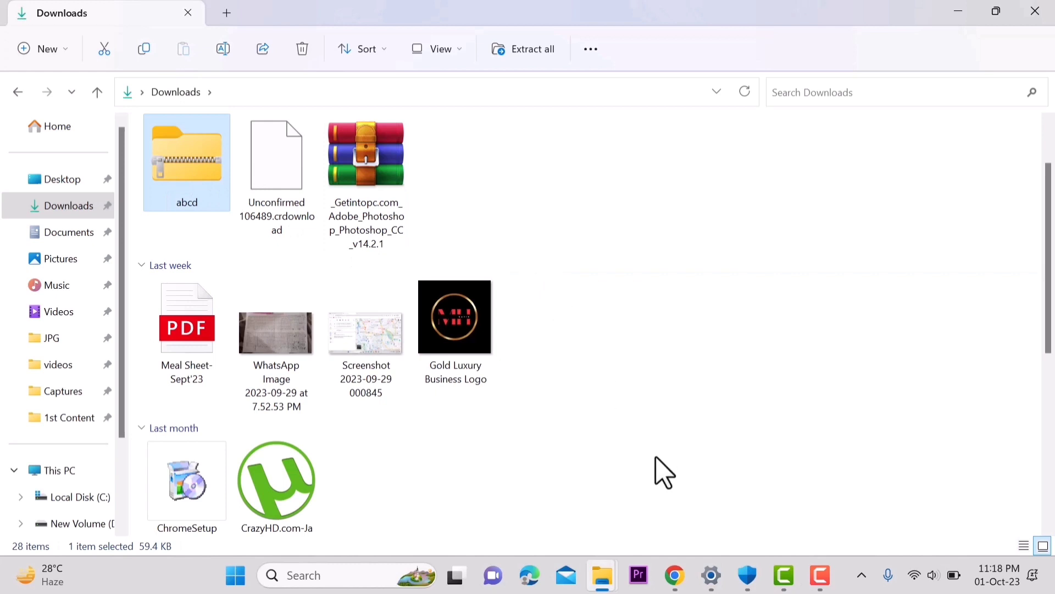
mouse_move(814, 585)
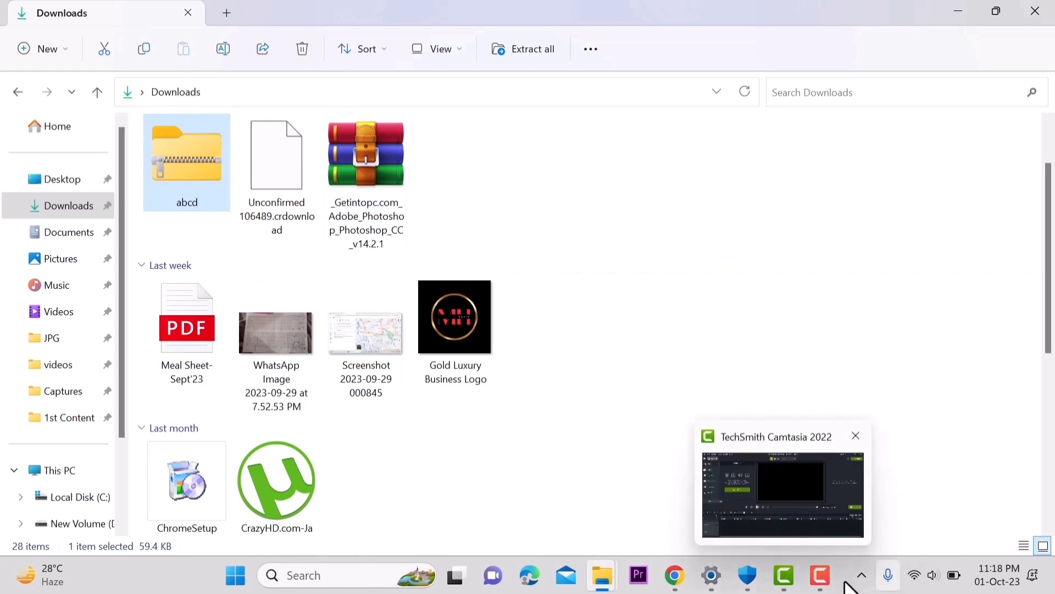
Step: Back in Gmail, dismiss the old file picker and attach abcd.zip from Downloads
mouse_move(682, 584)
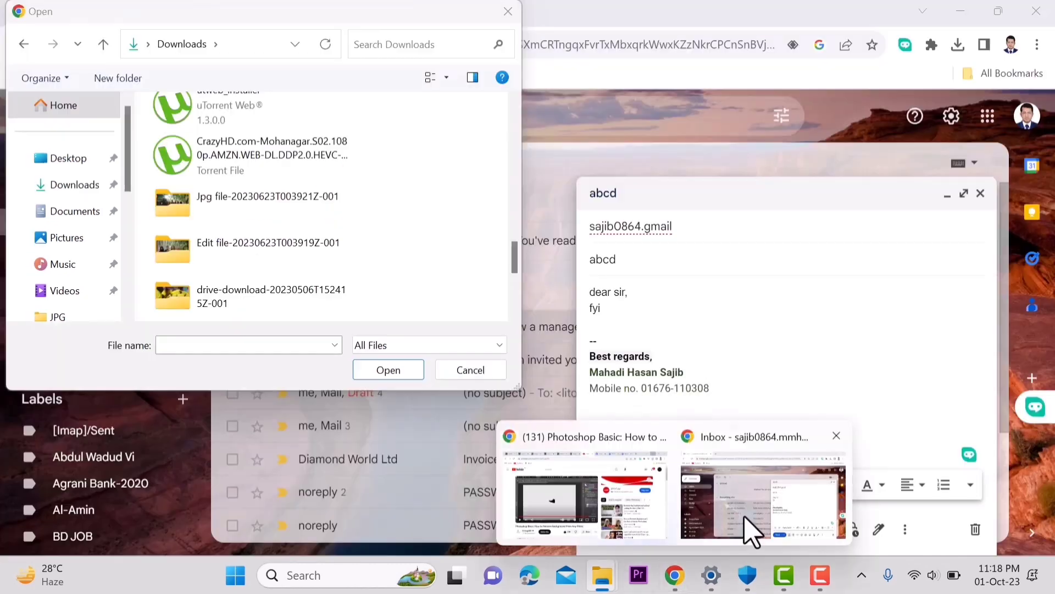
left_click(749, 529)
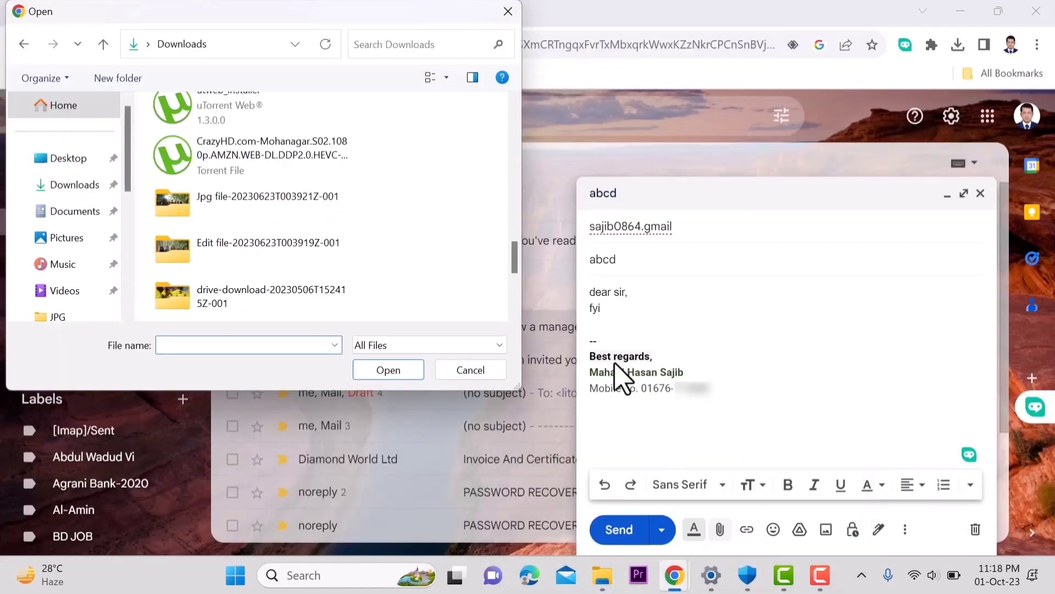
left_click(472, 374)
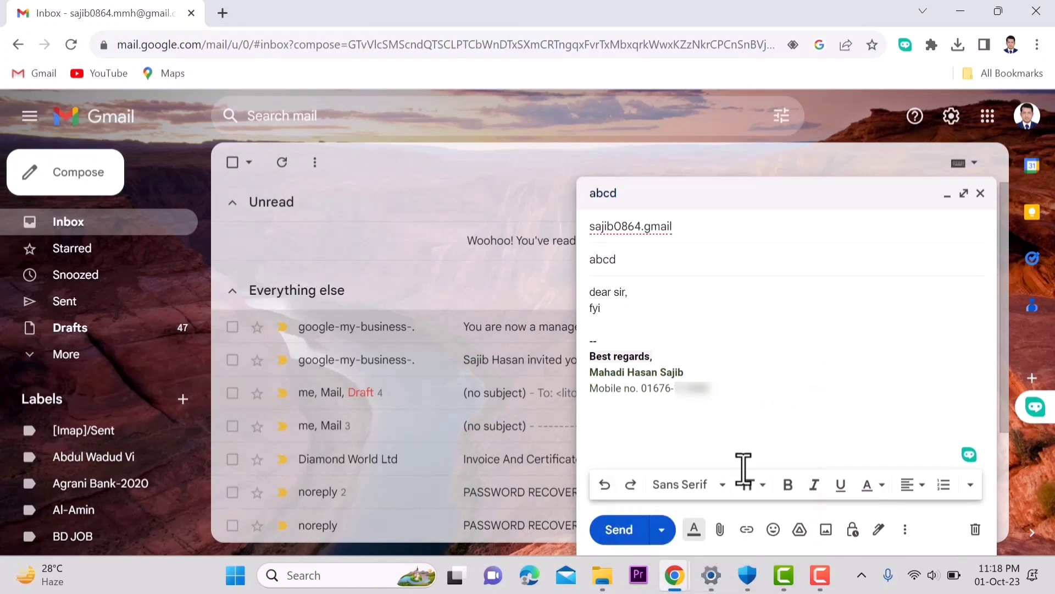
left_click(719, 529)
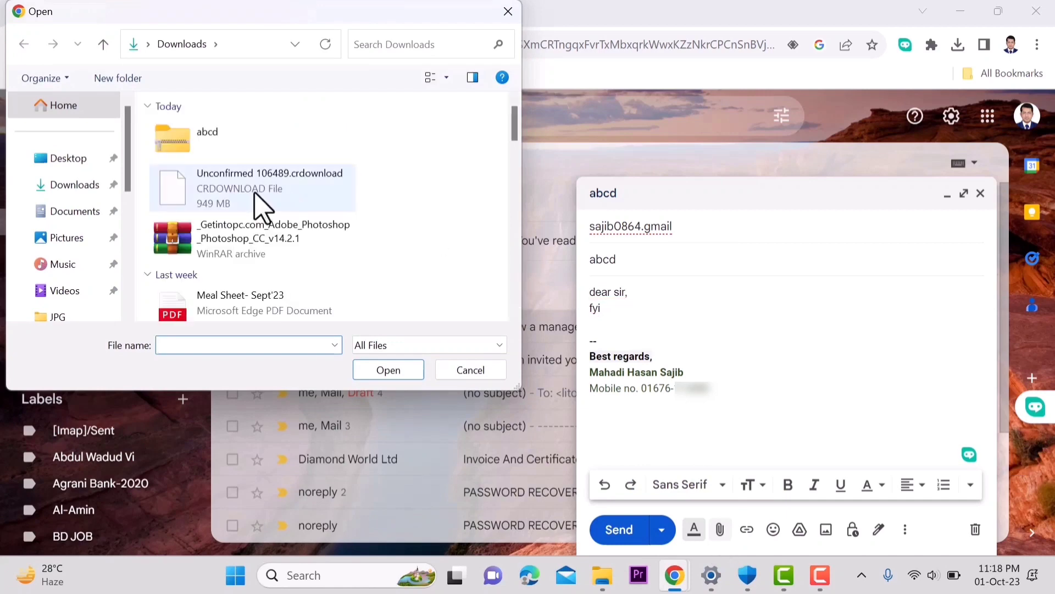
left_click(190, 144)
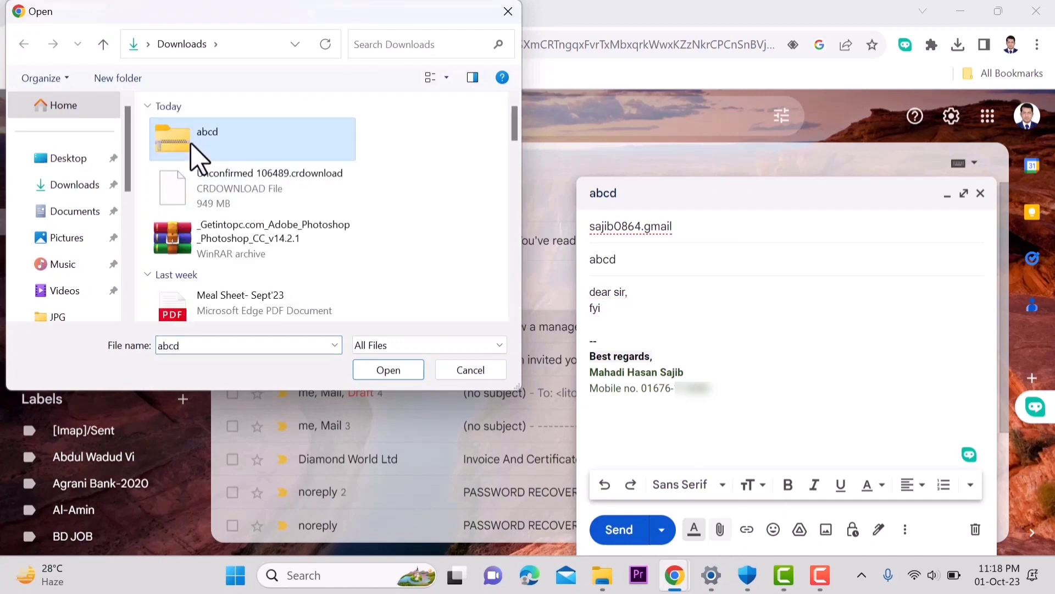
left_click(390, 370)
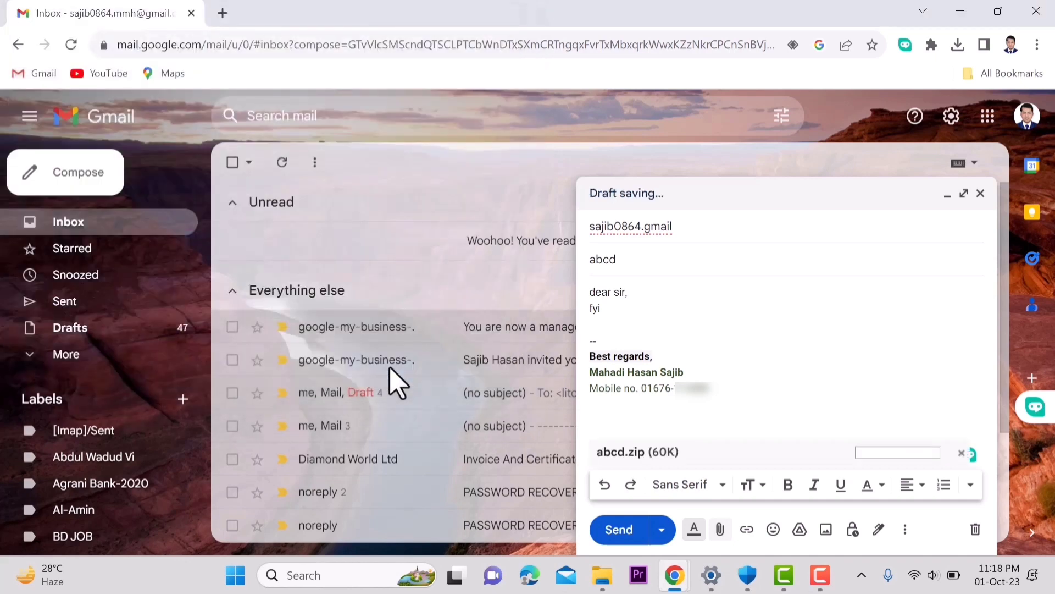